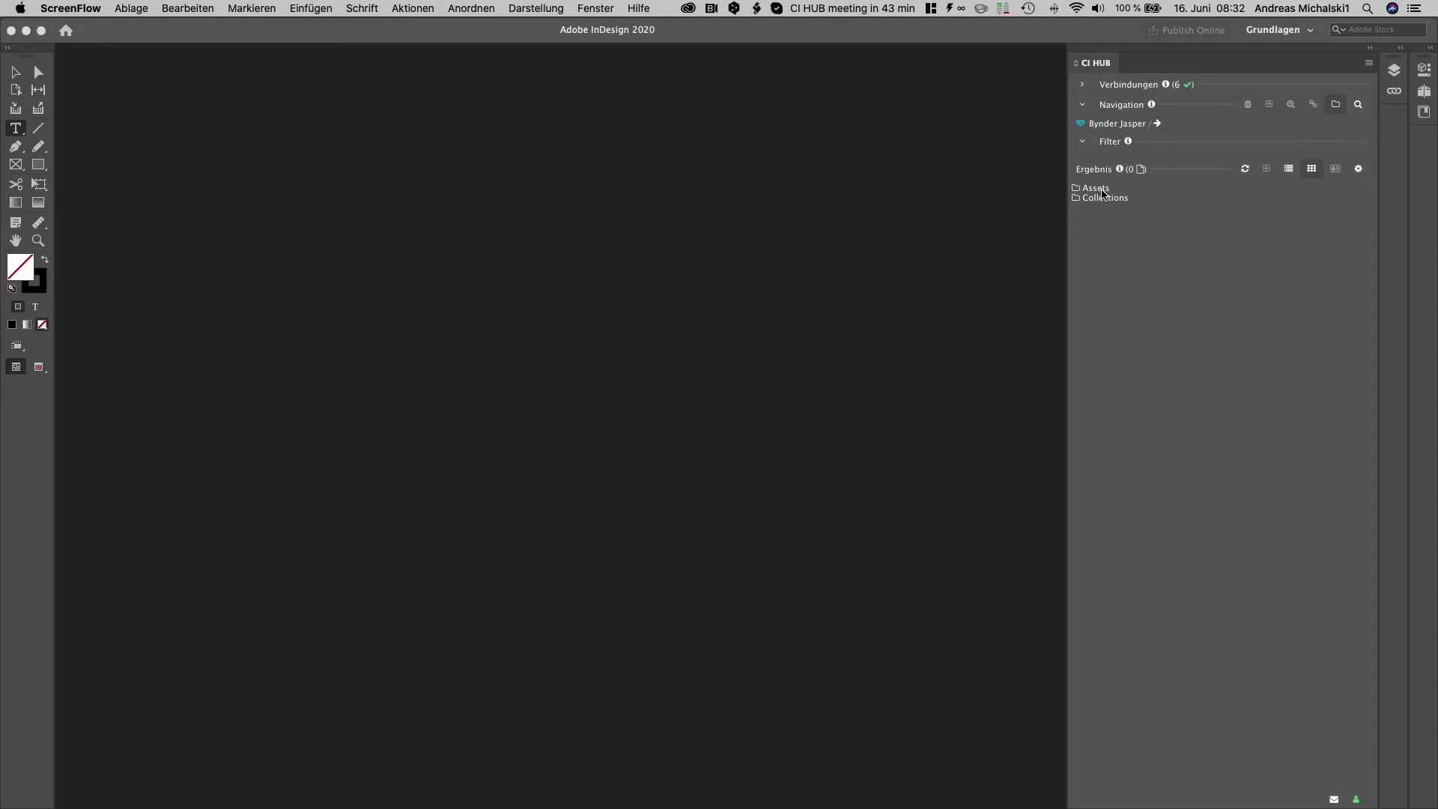
Search the Bynder Assets folder for the keyword 'car', listing 10 JPG, PSD and PNG images
{"action": "left_click", "coordinate": [1101, 192]}
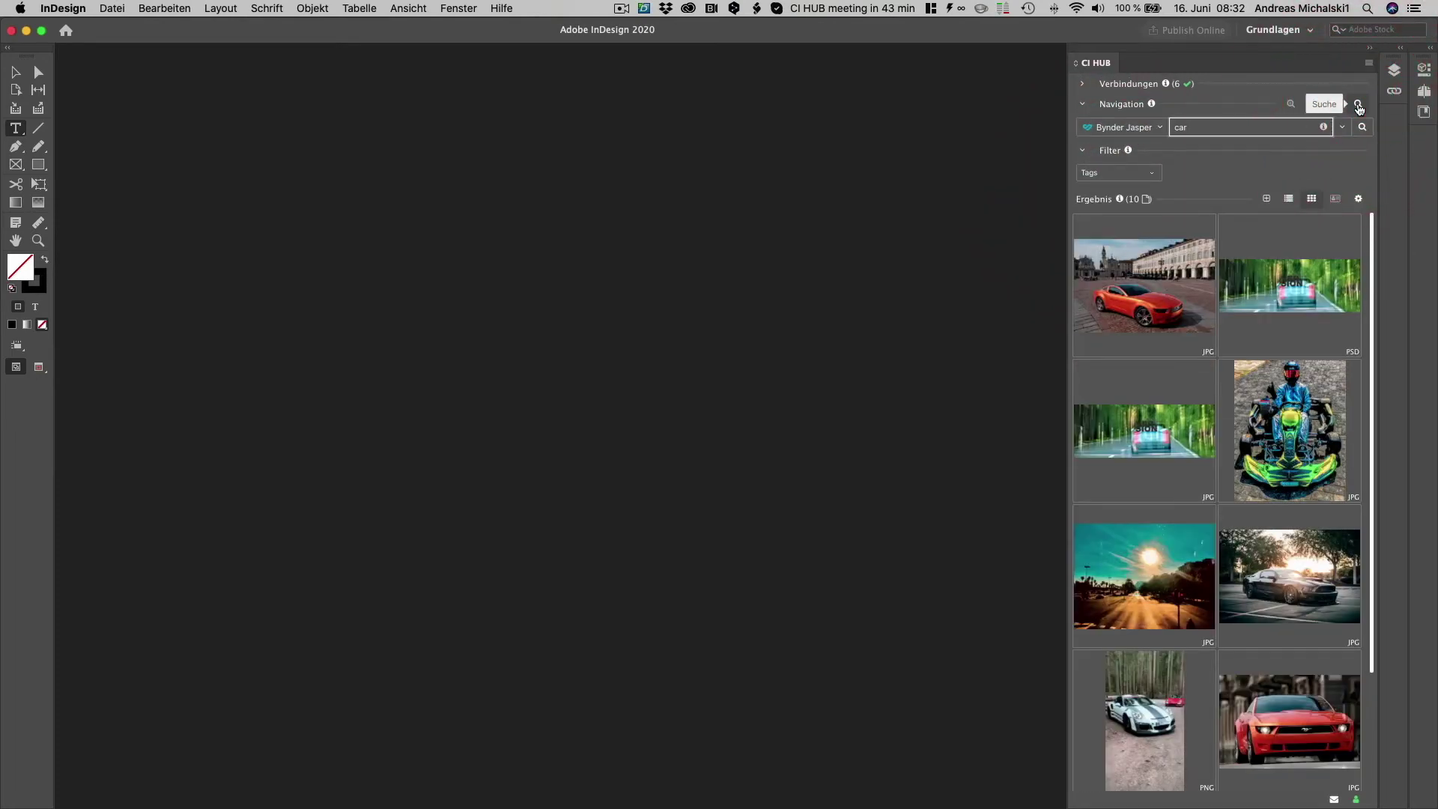
{"action": "left_click", "coordinate": [1200, 124]}
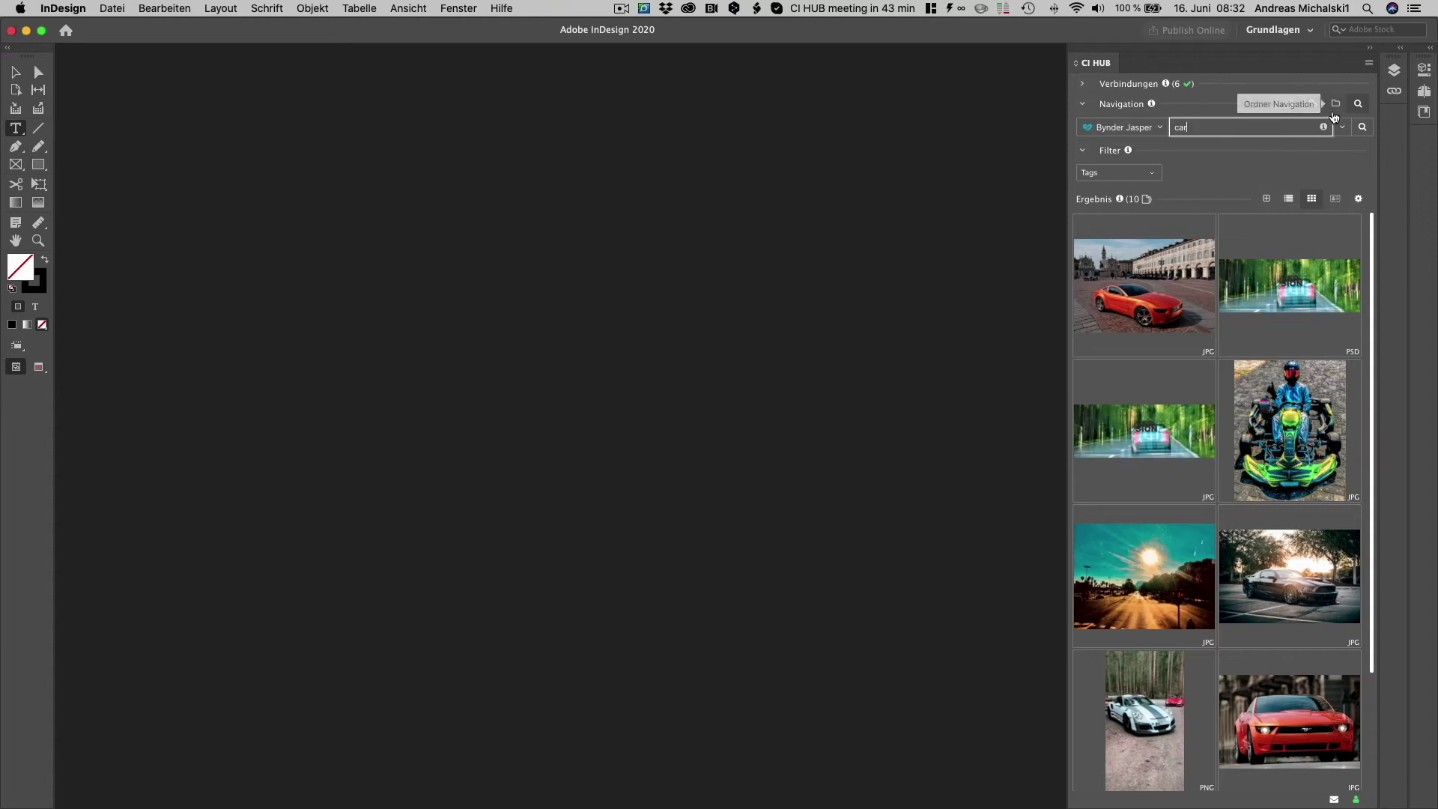
Return to browsing all 76 assets in the Bynder Jasper Assets folder
{"action": "left_click", "coordinate": [1335, 105]}
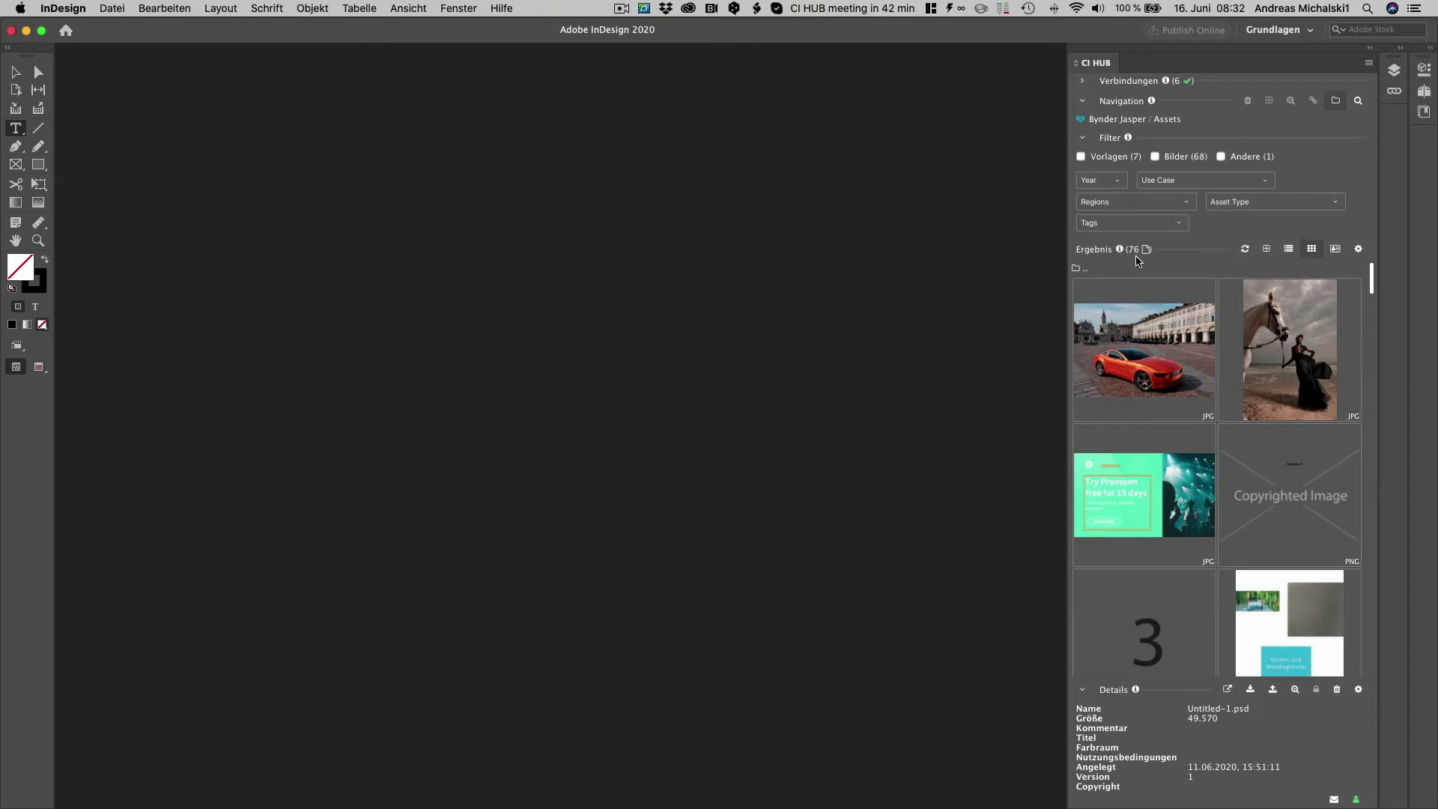
{"action": "scroll", "coordinate": [1221, 337], "scroll_direction": "down", "scroll_amount": 3}
{"action": "scroll", "coordinate": [1221, 337], "scroll_direction": "up", "scroll_amount": 3}
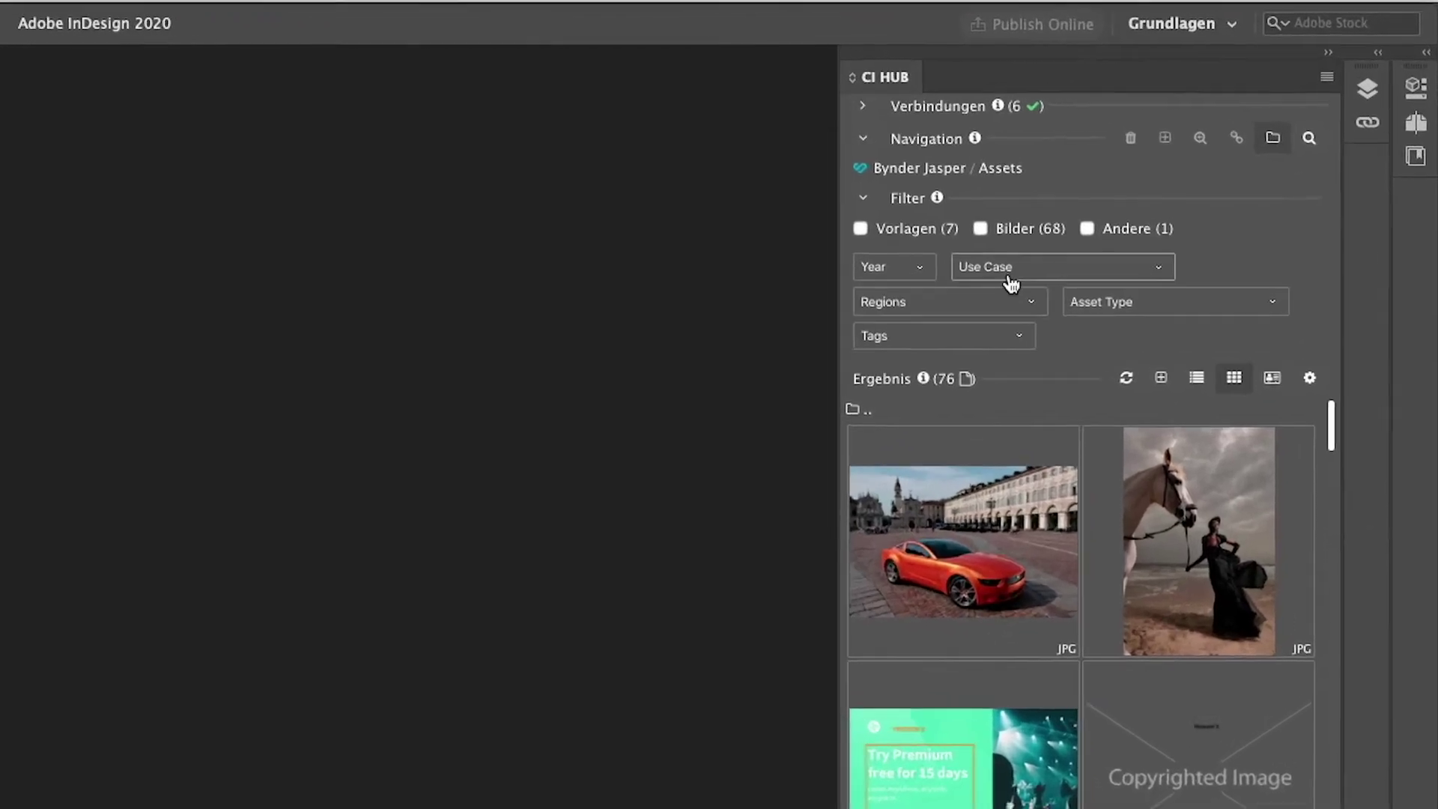
Review the Use Case, Asset Type, Regions and Tags filter values without selecting any
{"action": "left_click", "coordinate": [1174, 183]}
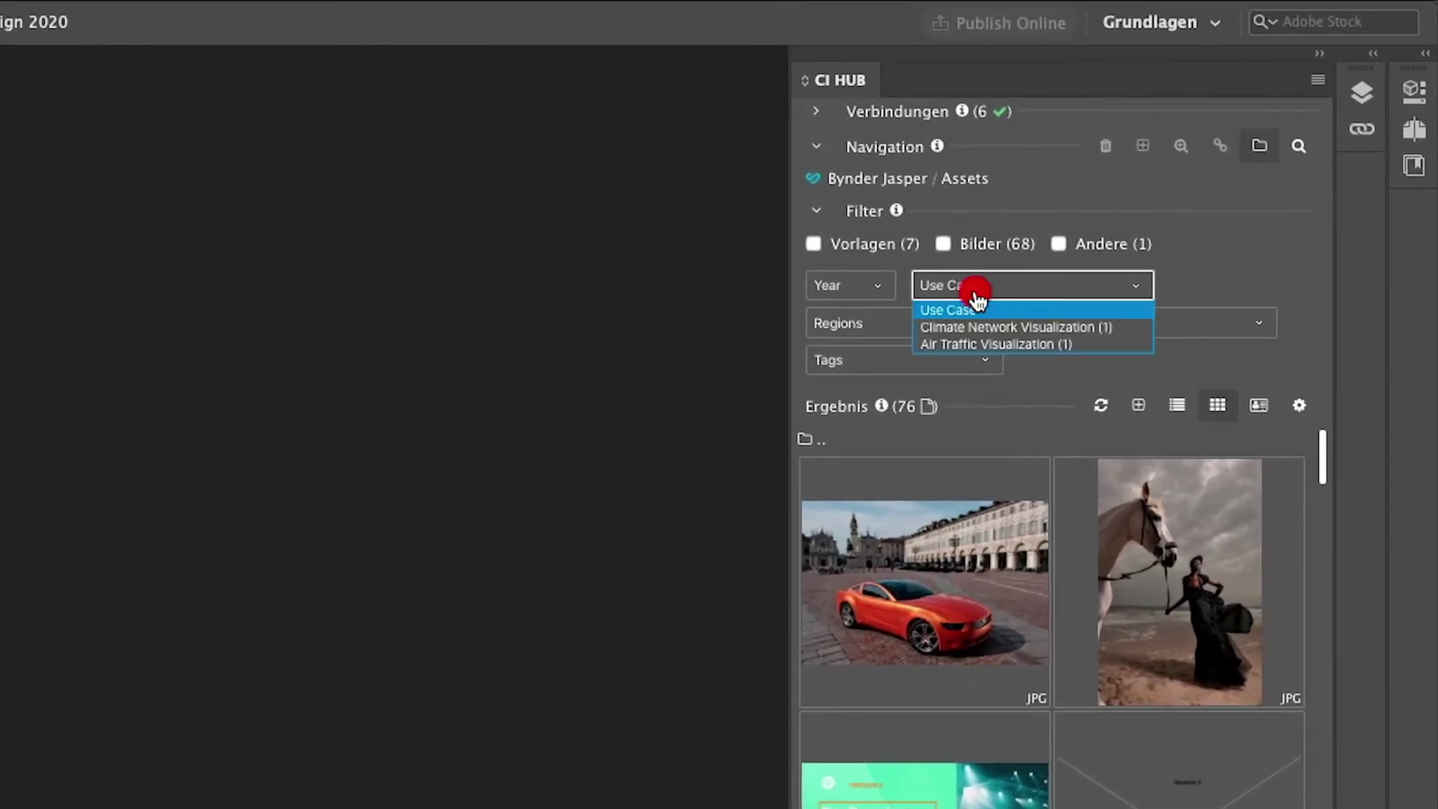
{"action": "left_click", "coordinate": [1020, 372]}
{"action": "left_click", "coordinate": [1053, 326]}
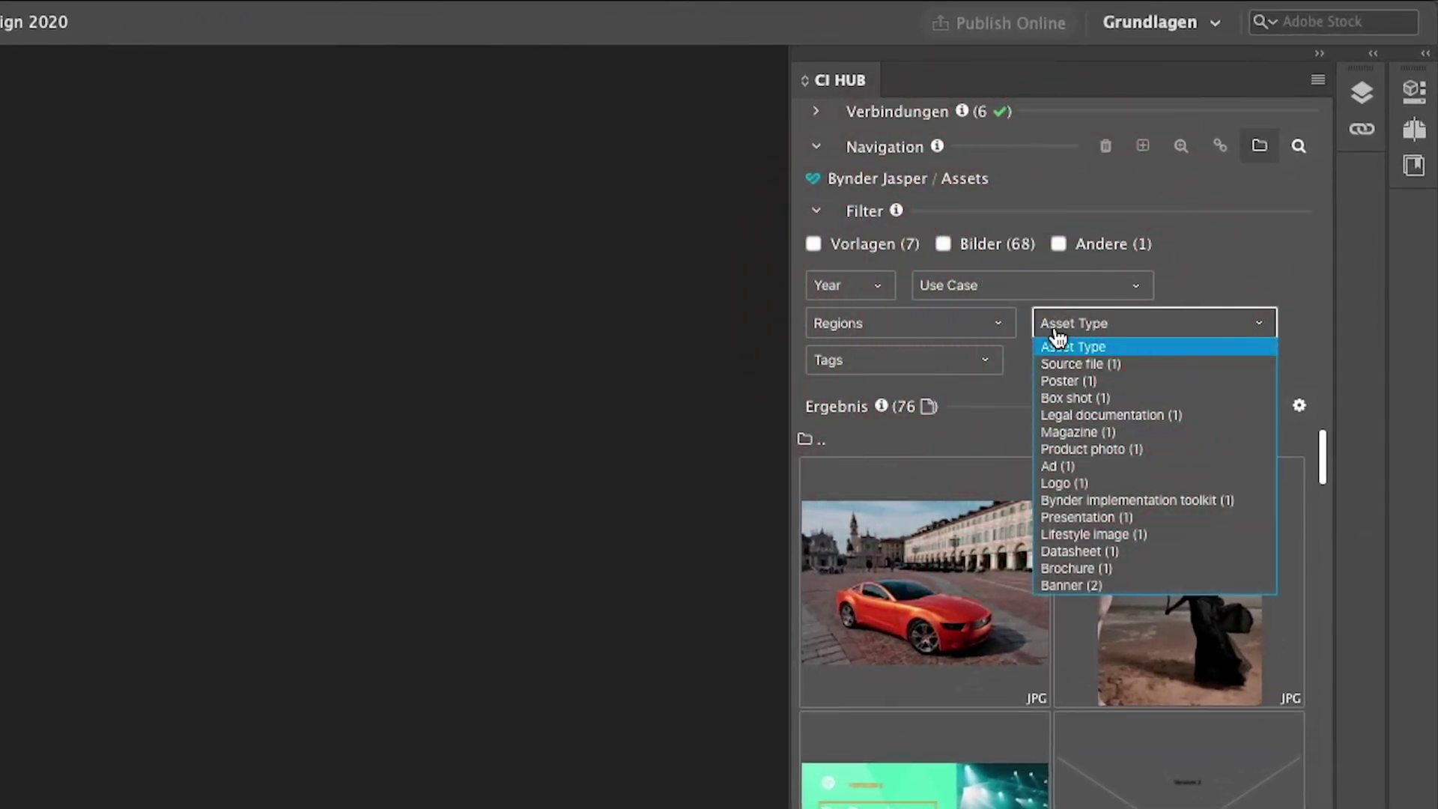
{"action": "left_click", "coordinate": [995, 377]}
{"action": "left_click", "coordinate": [982, 324]}
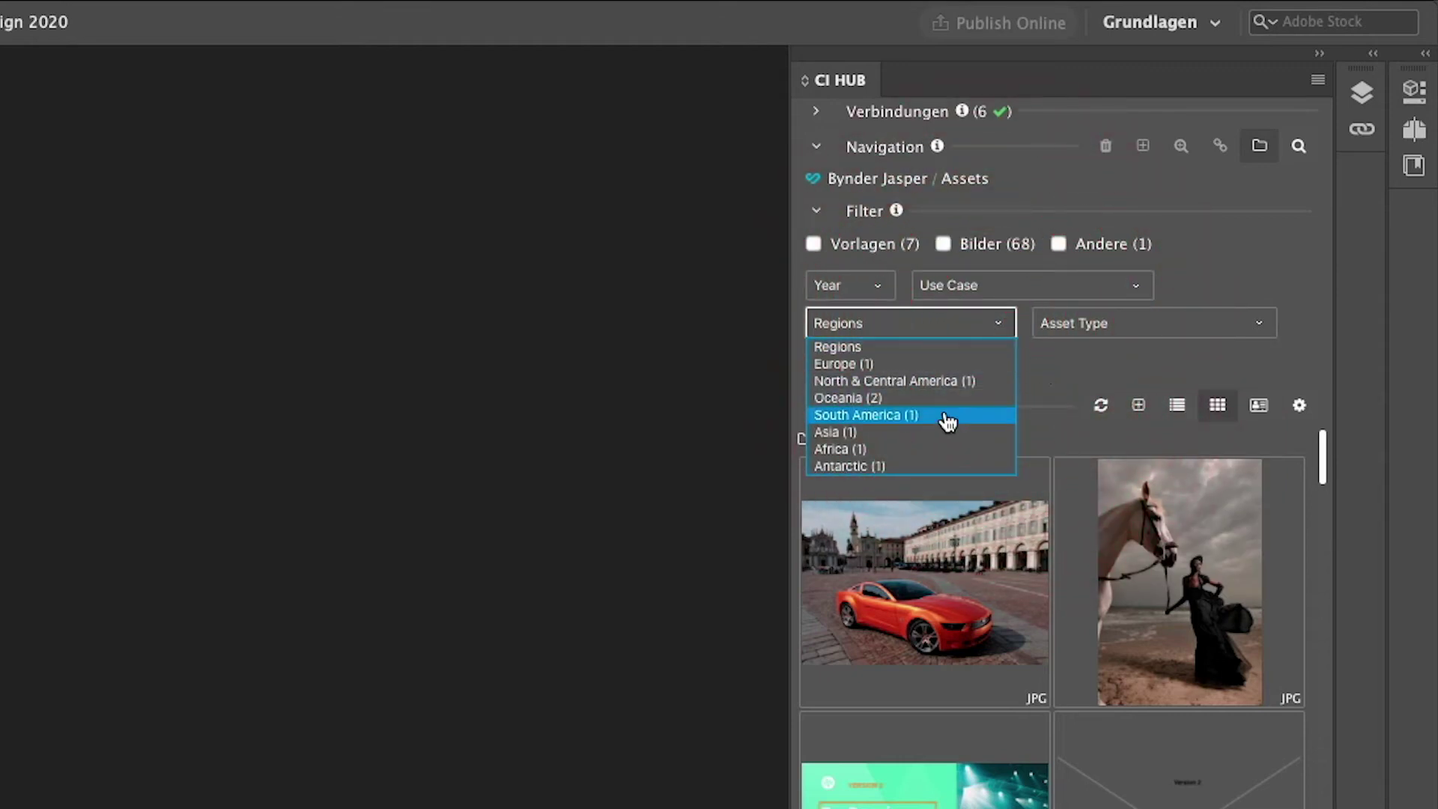
{"action": "left_click", "coordinate": [1063, 356]}
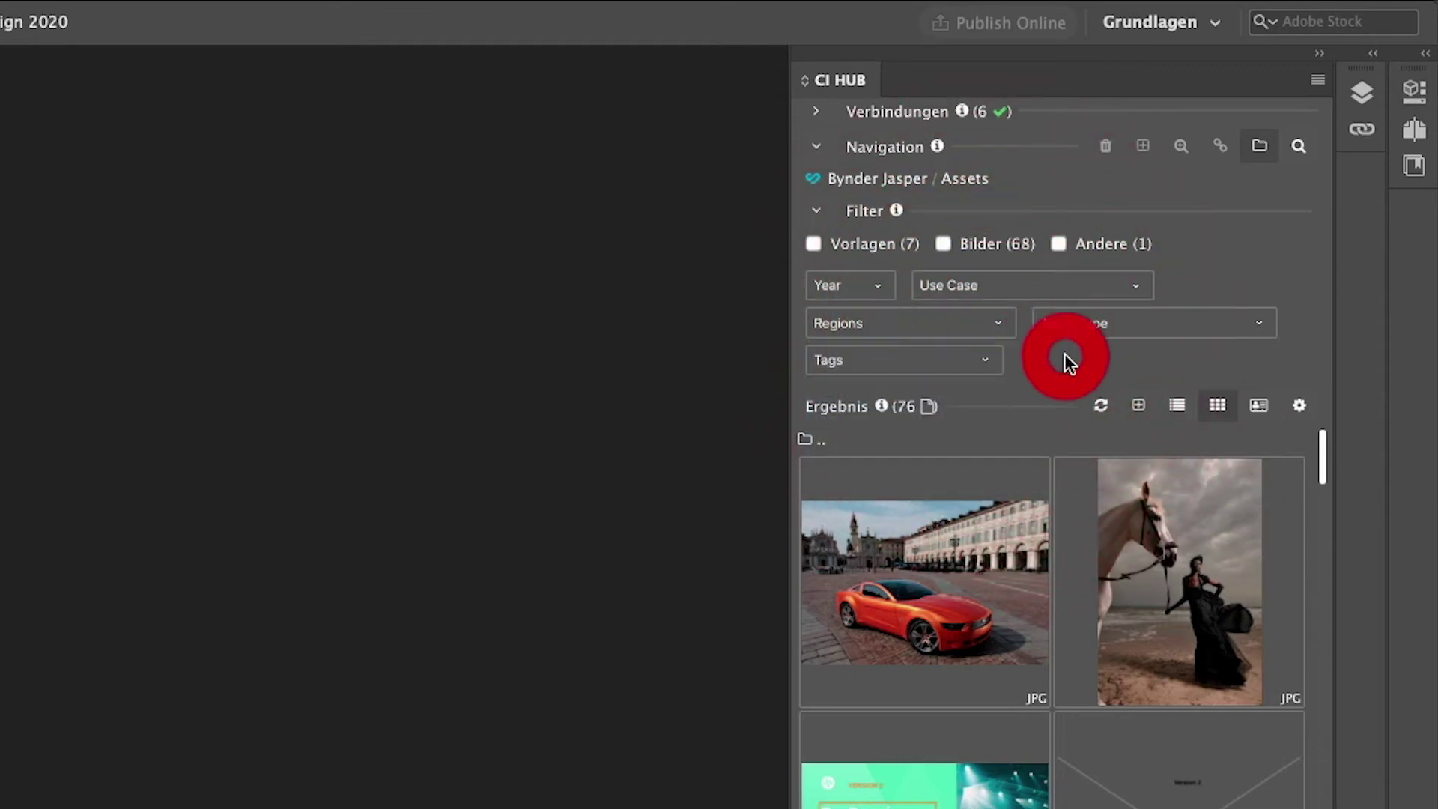
{"action": "left_click", "coordinate": [907, 361]}
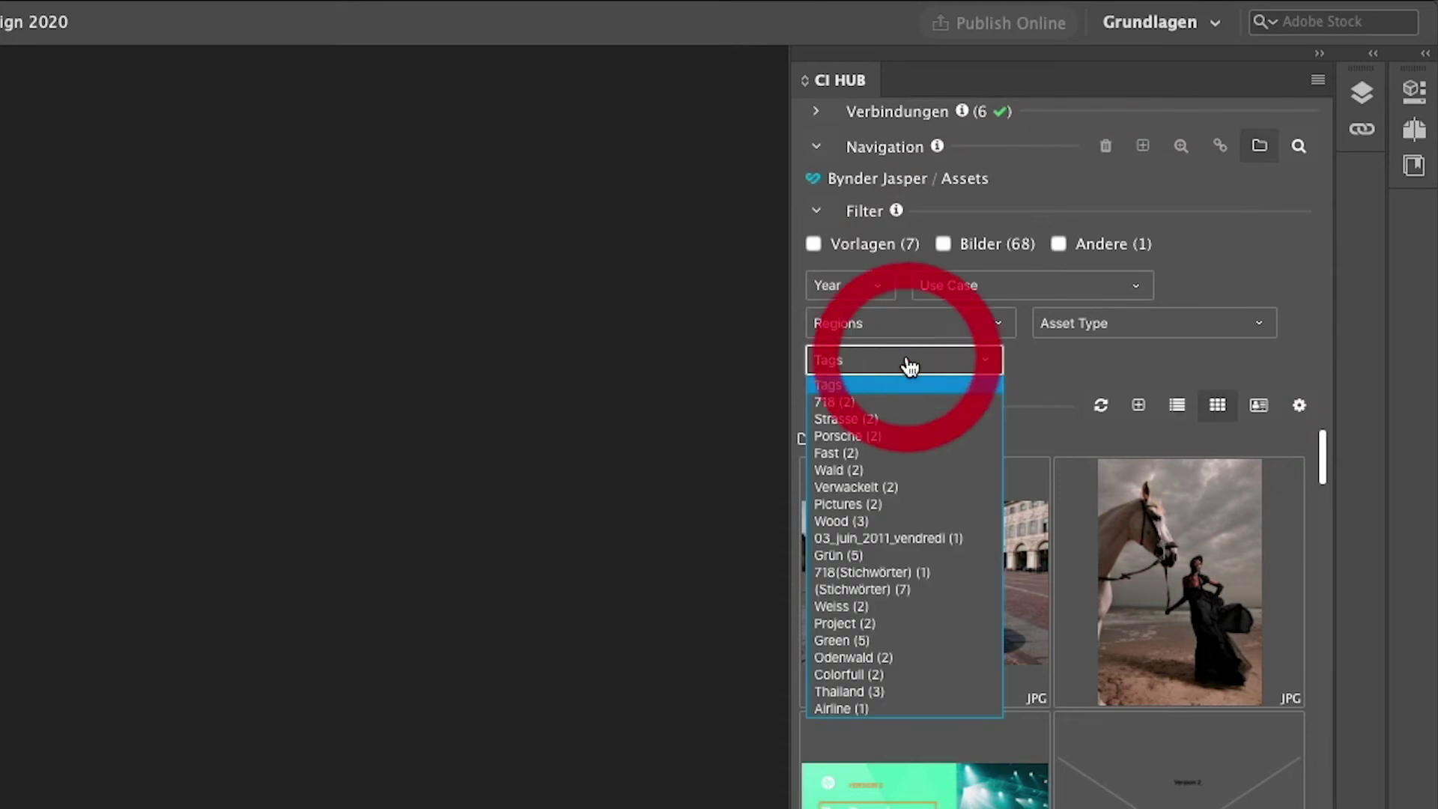
Filter the Bynder assets by the Green tag to see 5 results, then remove that filter
{"action": "left_click", "coordinate": [863, 641]}
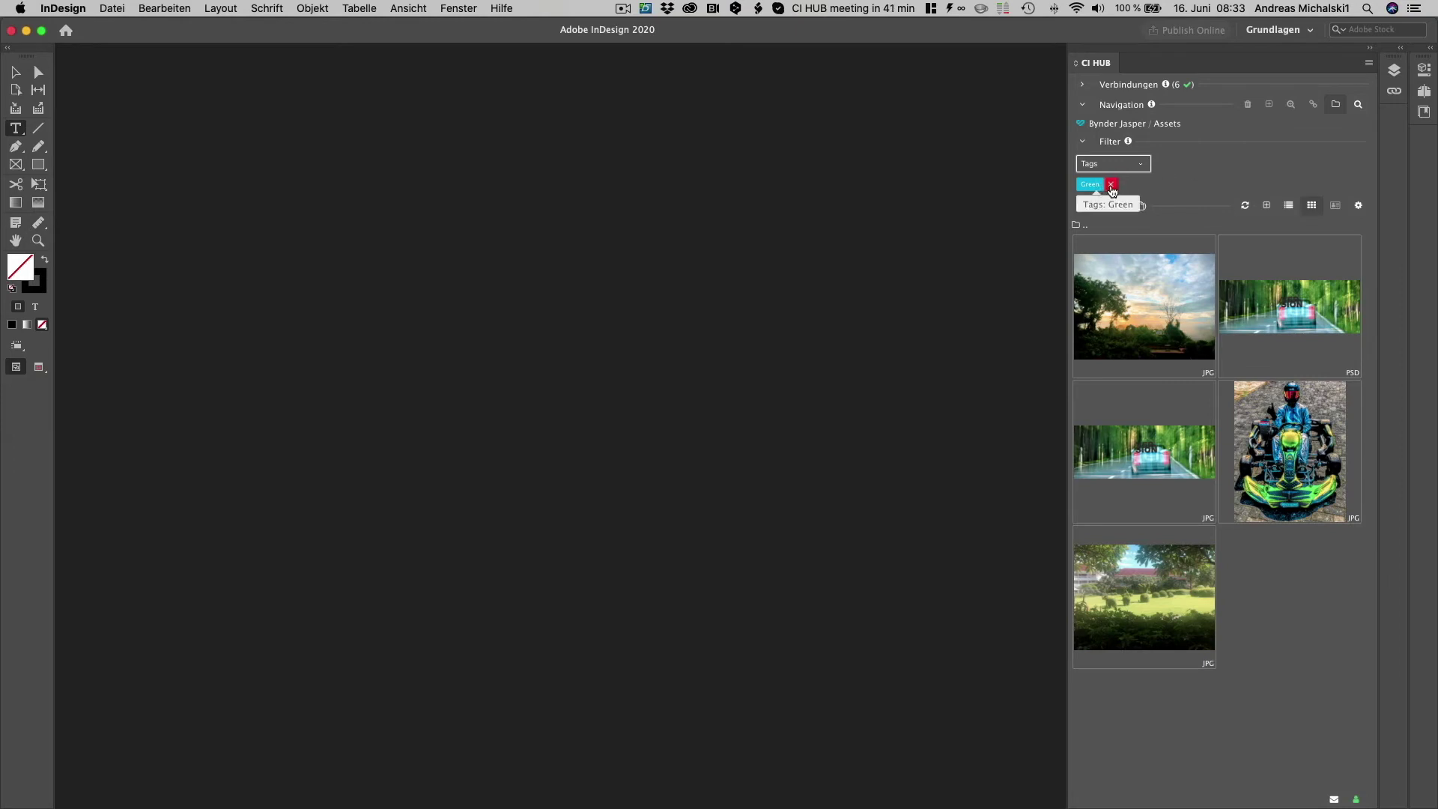
{"action": "left_click", "coordinate": [1112, 192]}
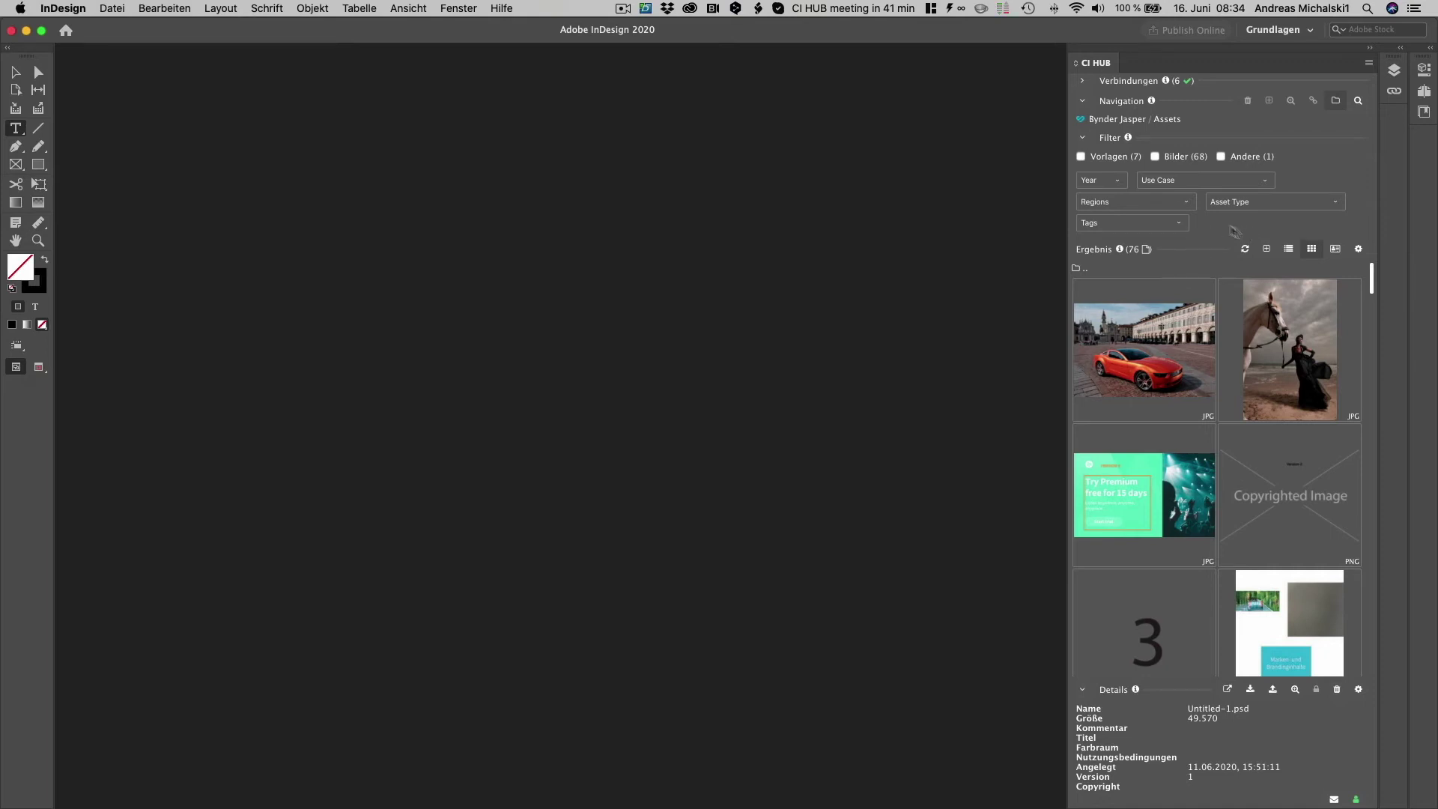
Switch to Dropbox Corportae and browse CI HUB Demo Case / Pictures / Metadaten (11 assets)
{"action": "left_click", "coordinate": [1120, 120]}
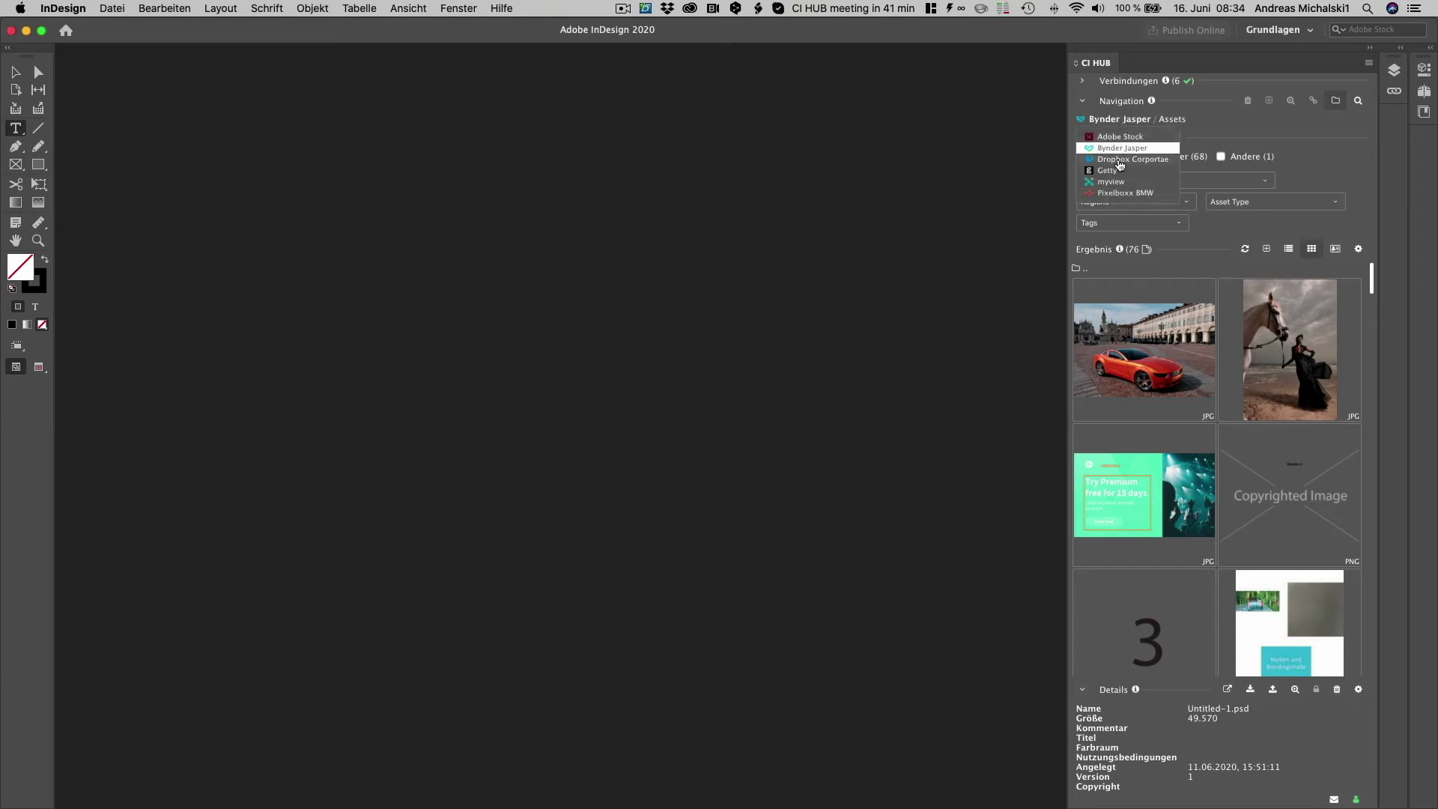
{"action": "left_click", "coordinate": [1121, 161]}
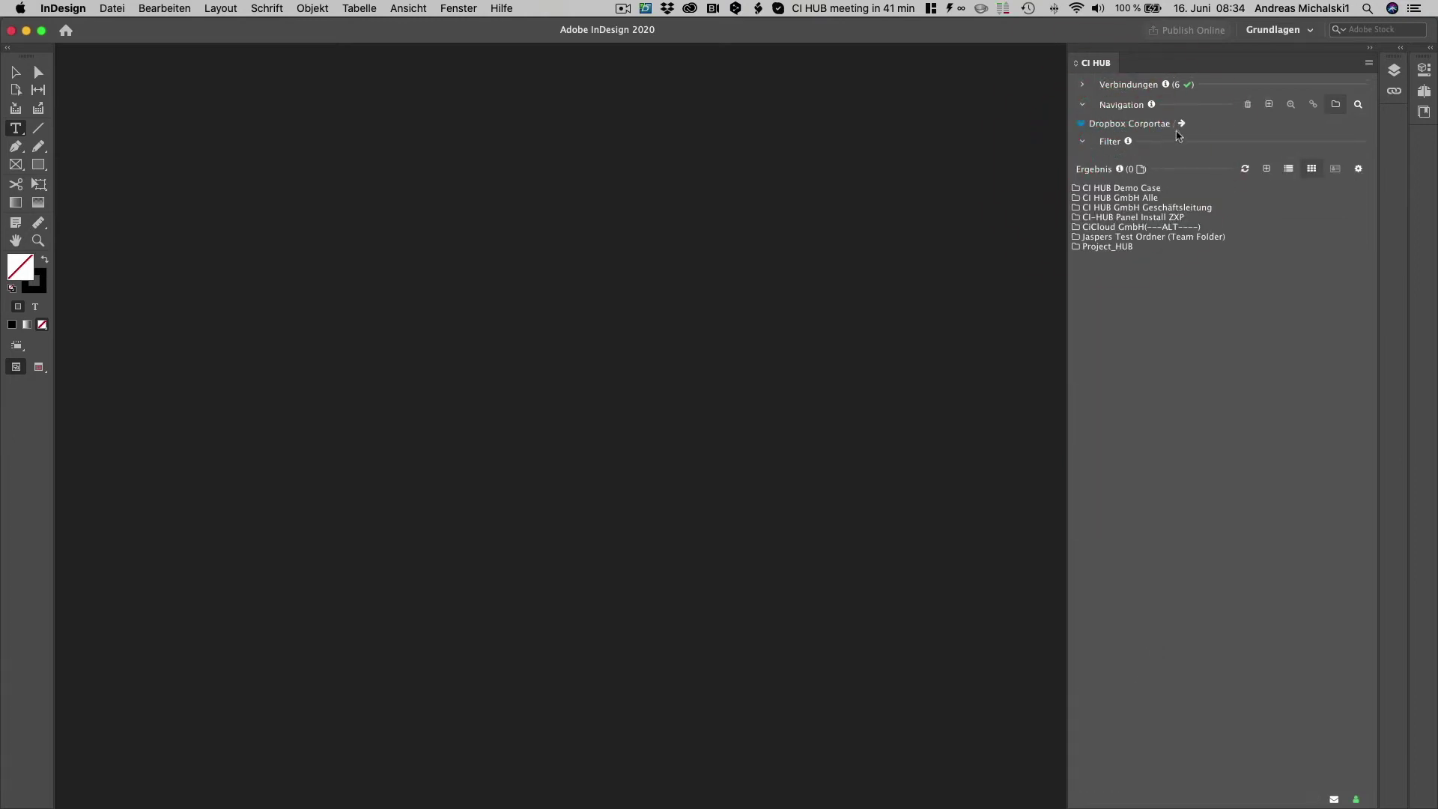
{"action": "left_click", "coordinate": [1123, 191]}
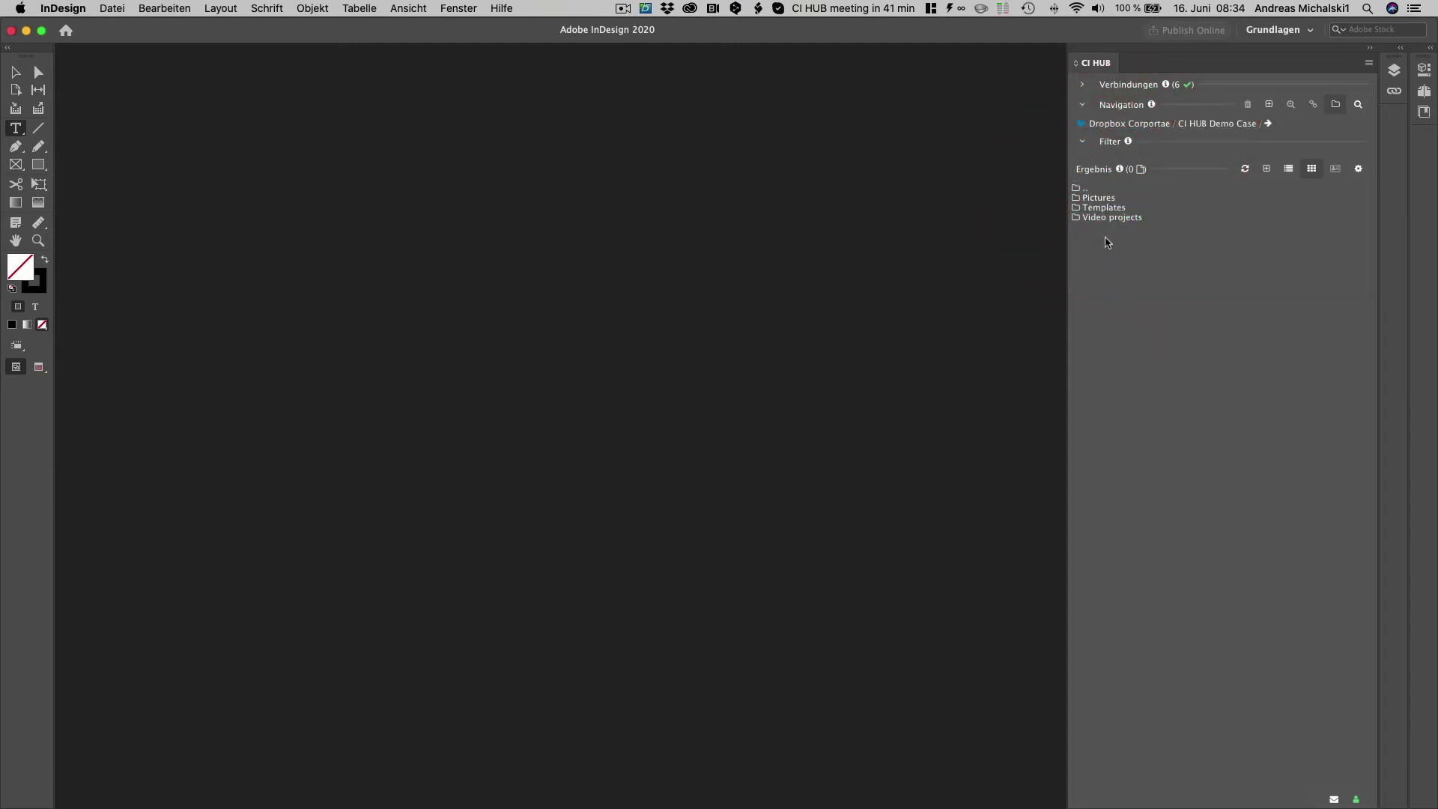
{"action": "left_click", "coordinate": [1101, 198]}
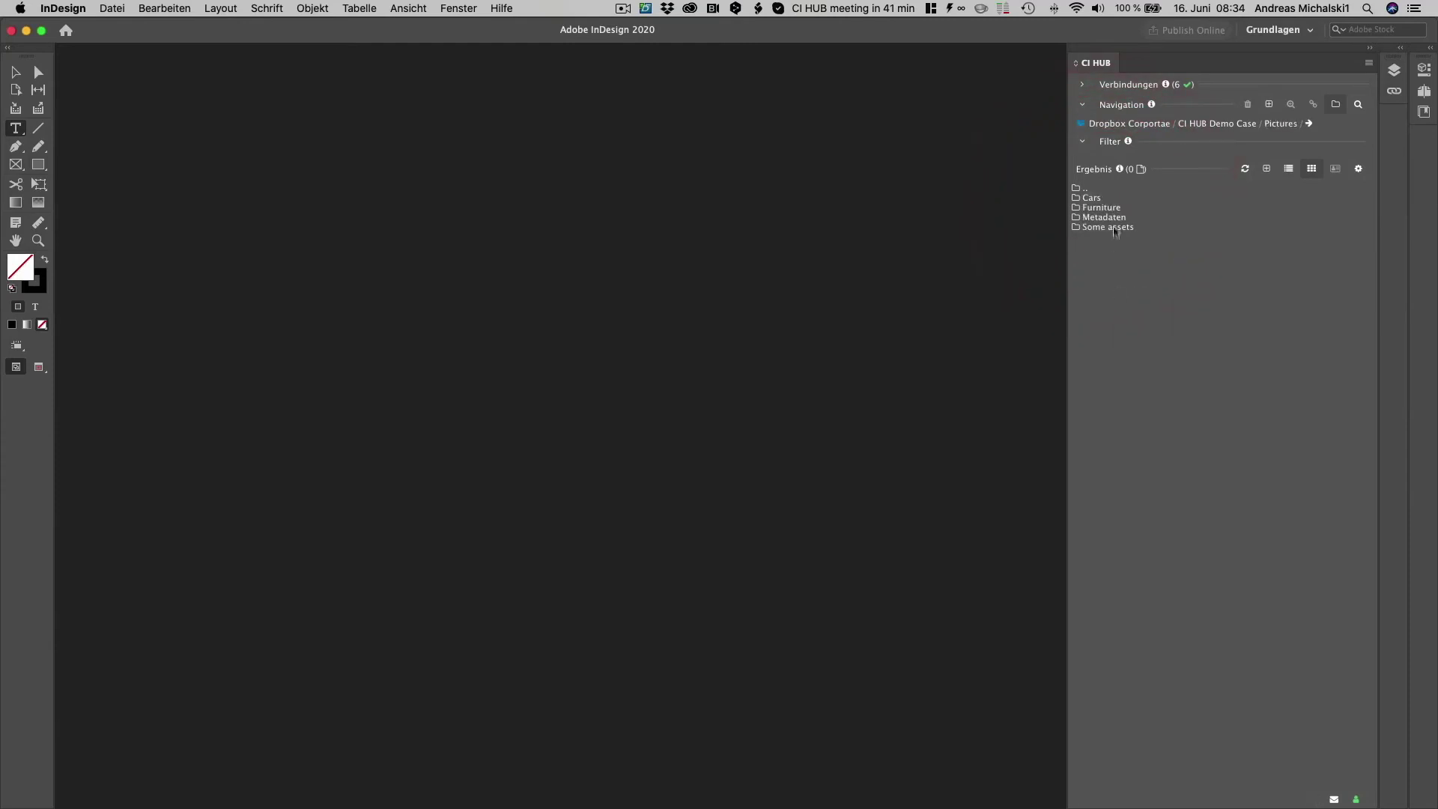
{"action": "left_click", "coordinate": [1113, 217]}
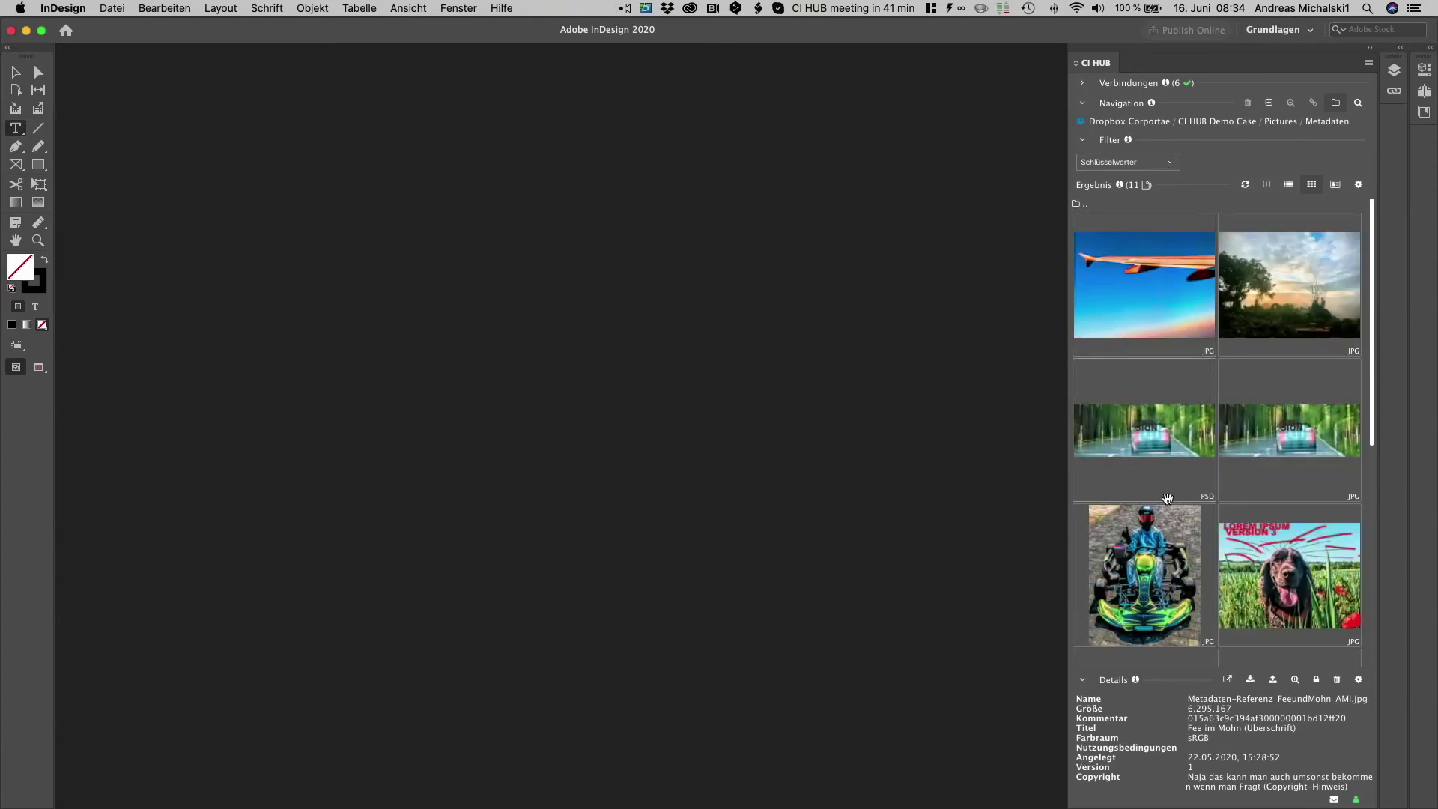
Filter the Metadaten assets by the Colorful and Krabi keywords, leaving one beach JPG
{"action": "scroll", "coordinate": [1168, 498], "scroll_direction": "down", "scroll_amount": 5}
{"action": "scroll", "coordinate": [1168, 499], "scroll_direction": "up", "scroll_amount": 5}
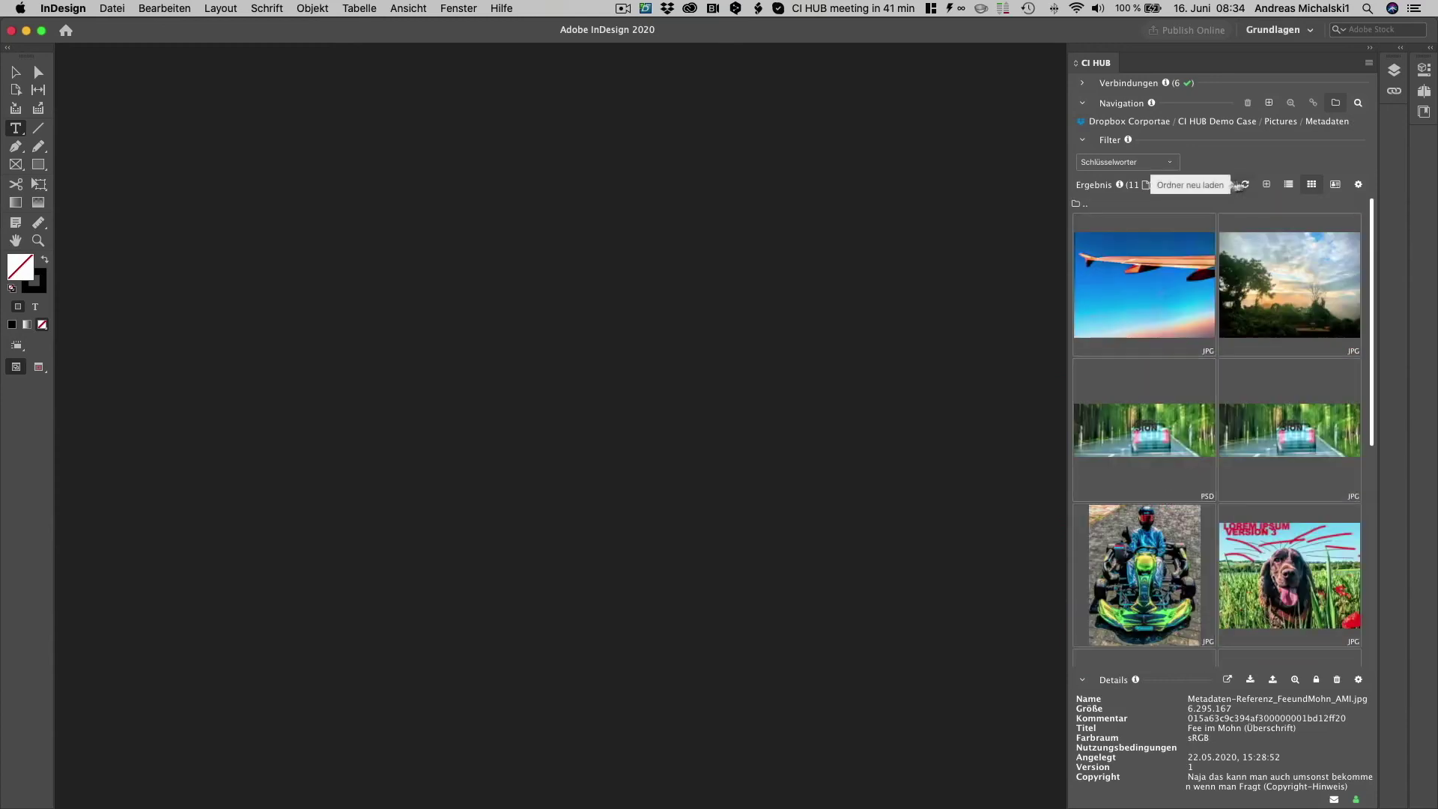
{"action": "left_click", "coordinate": [1172, 170]}
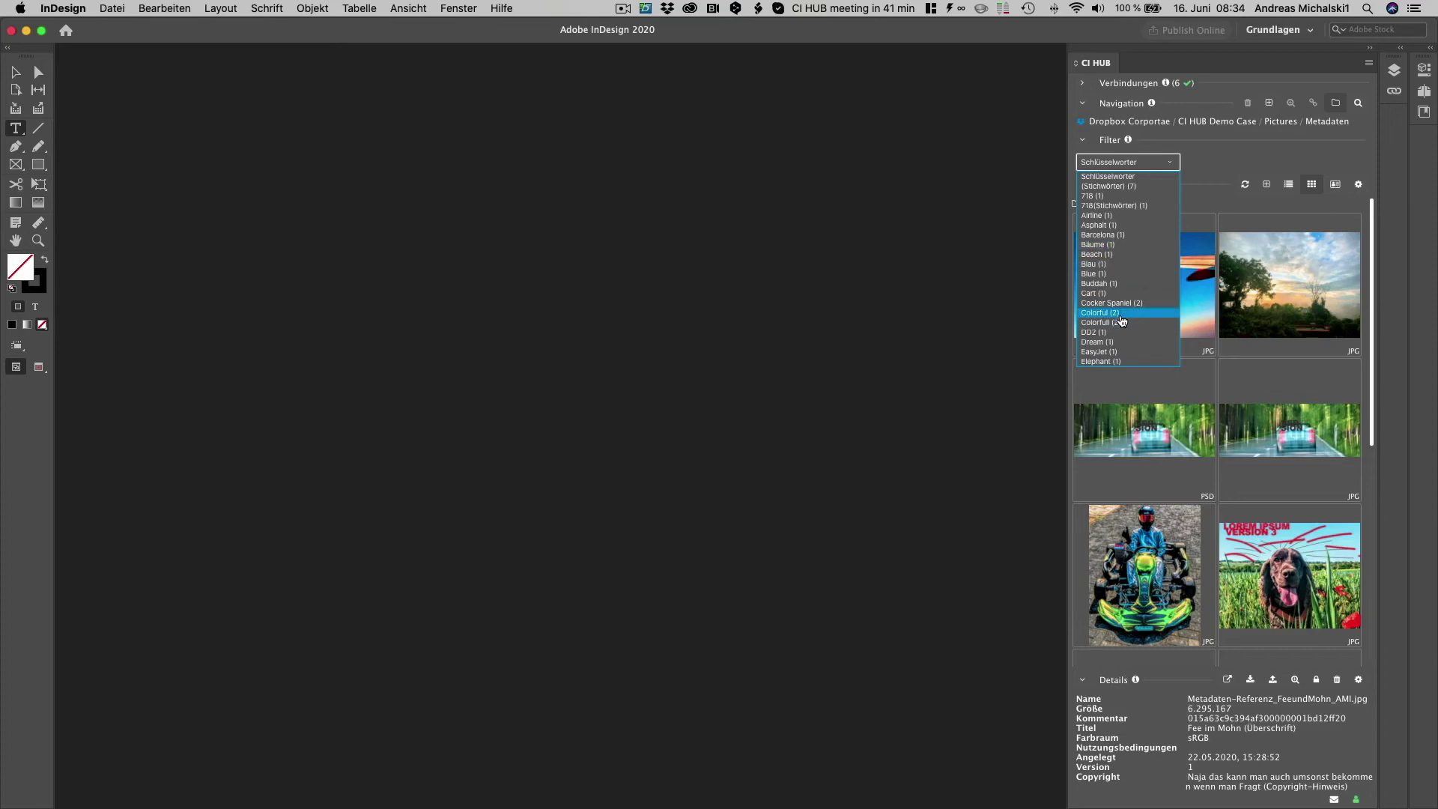
{"action": "left_click", "coordinate": [1102, 313]}
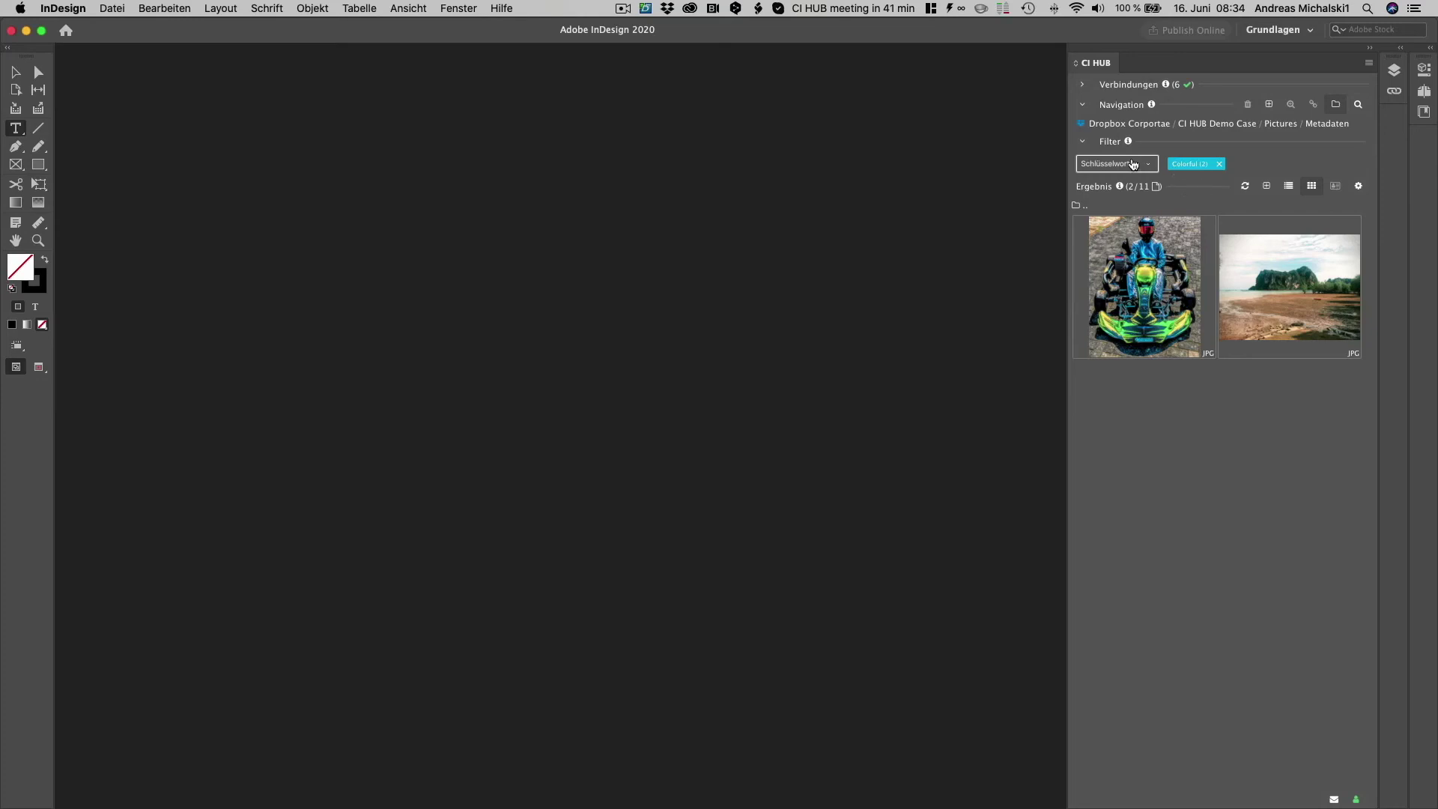
{"action": "left_click", "coordinate": [1140, 167]}
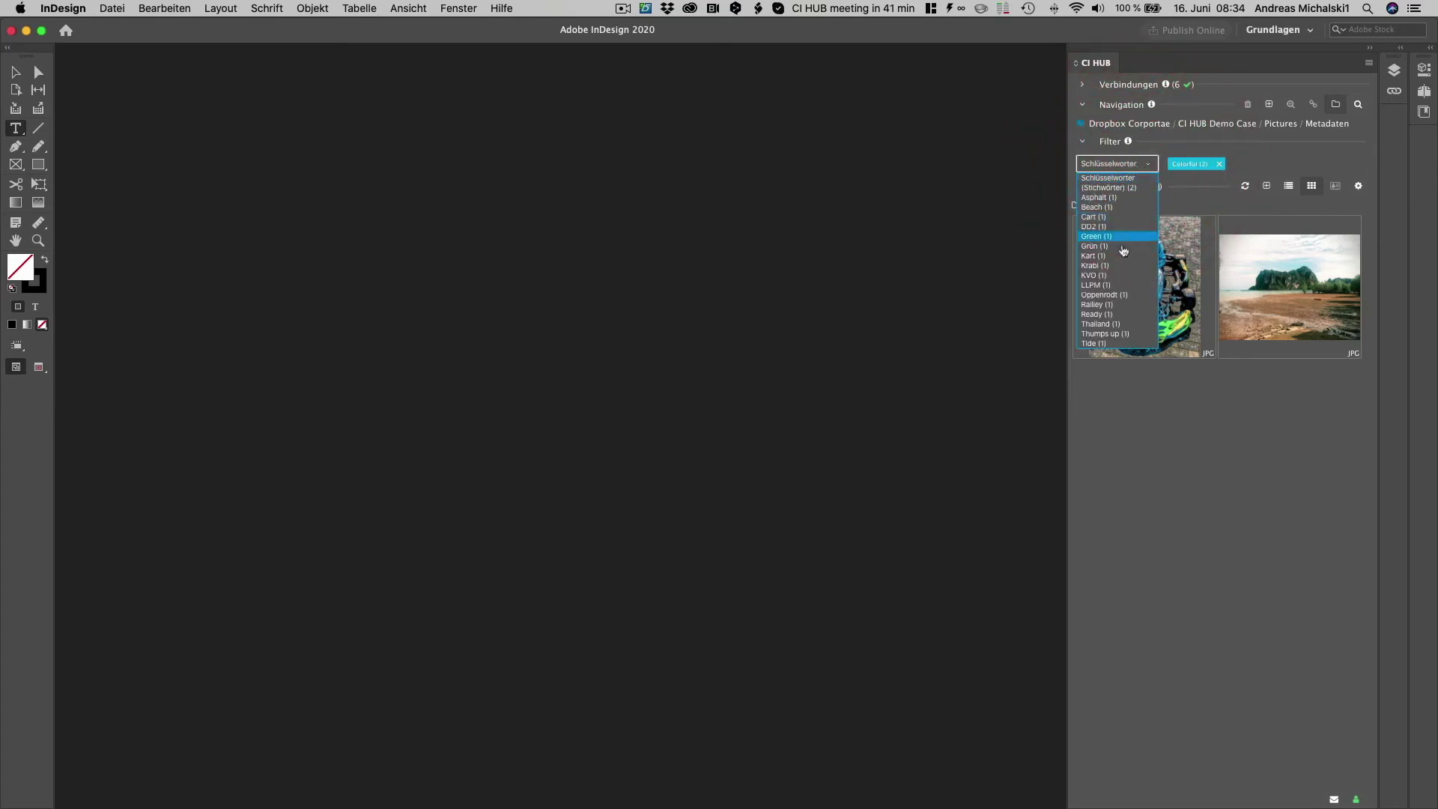
{"action": "left_click", "coordinate": [1108, 267]}
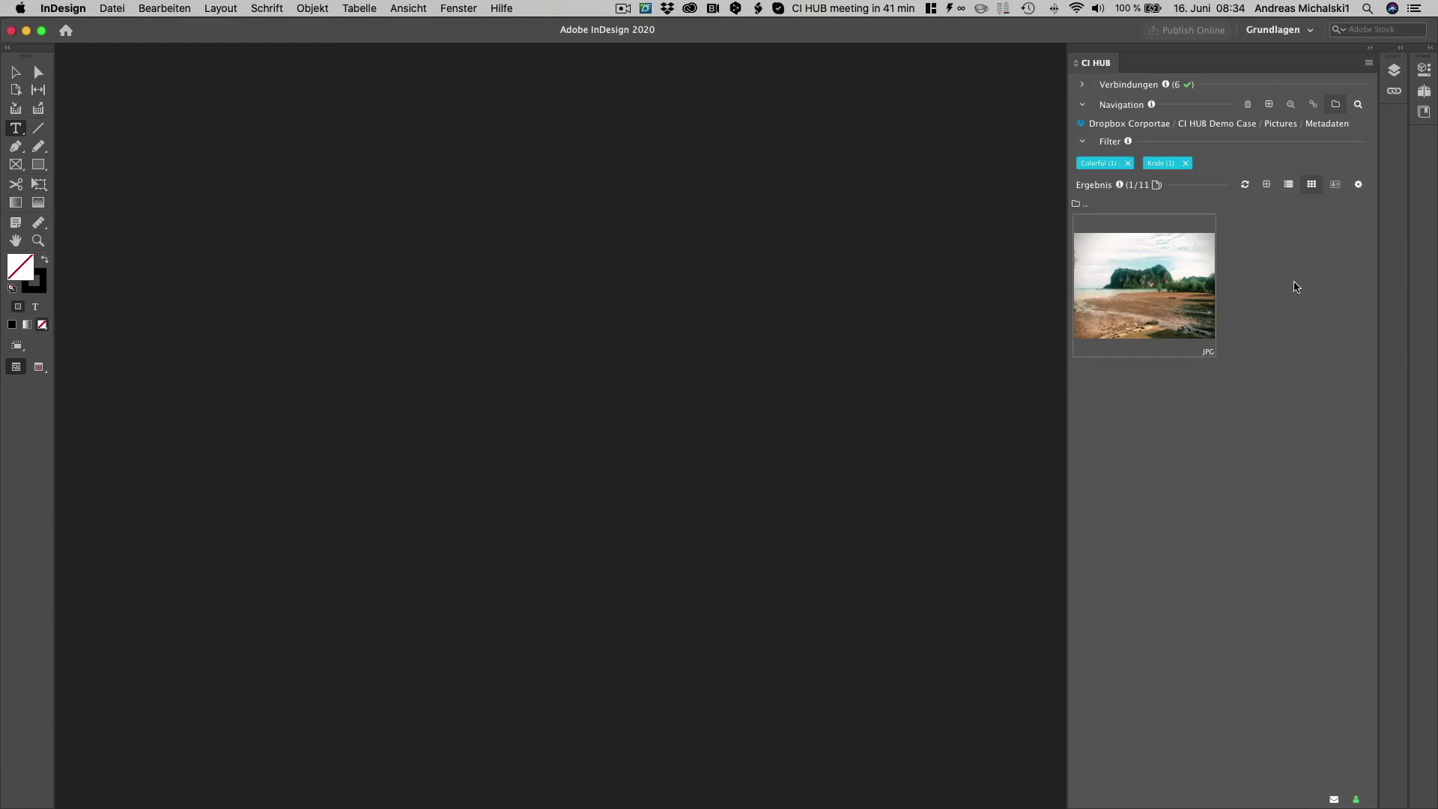
Remove the Krabi and Colorful keyword filters and start an empty Dropbox Corportae search
{"action": "left_click", "coordinate": [1187, 165]}
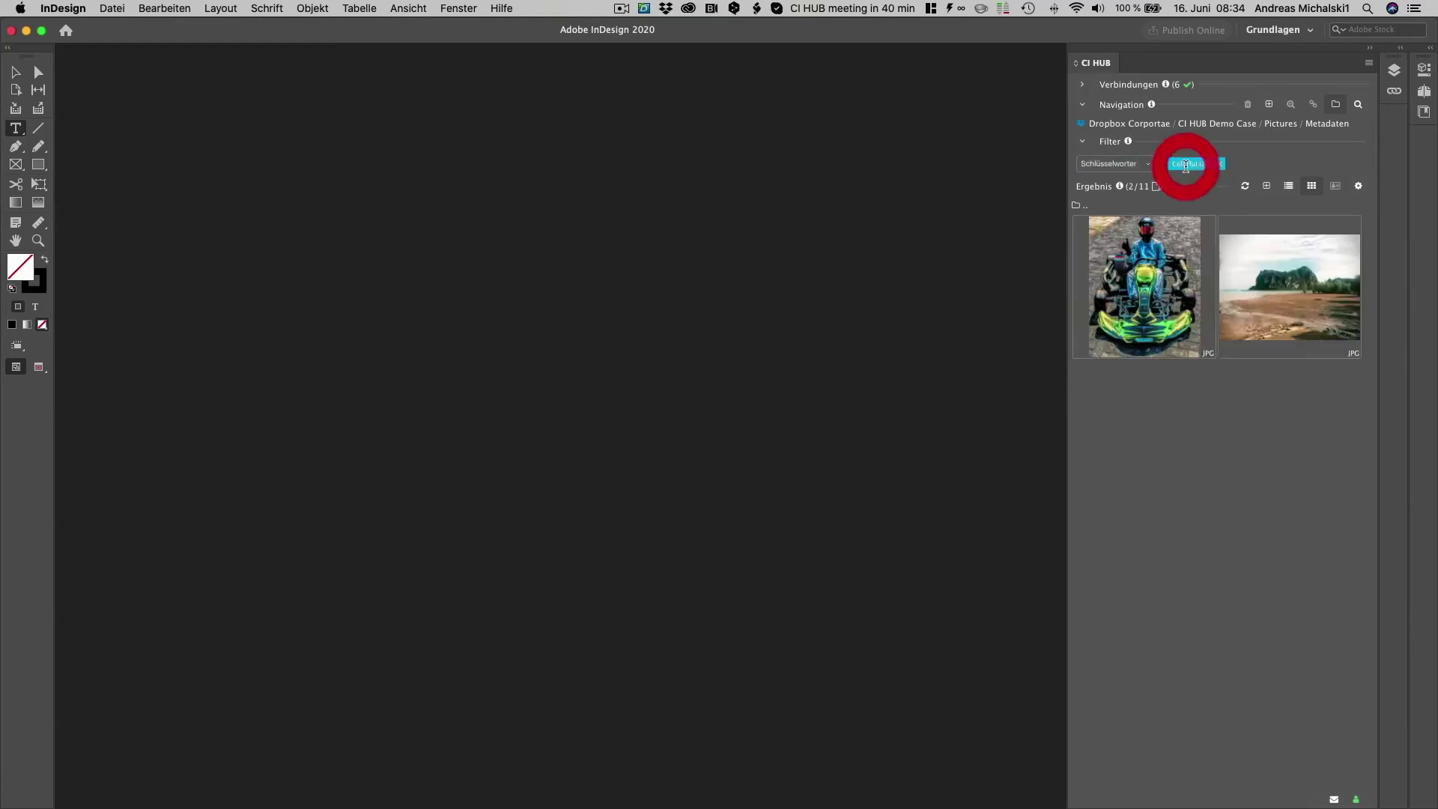
{"action": "left_click", "coordinate": [1221, 165]}
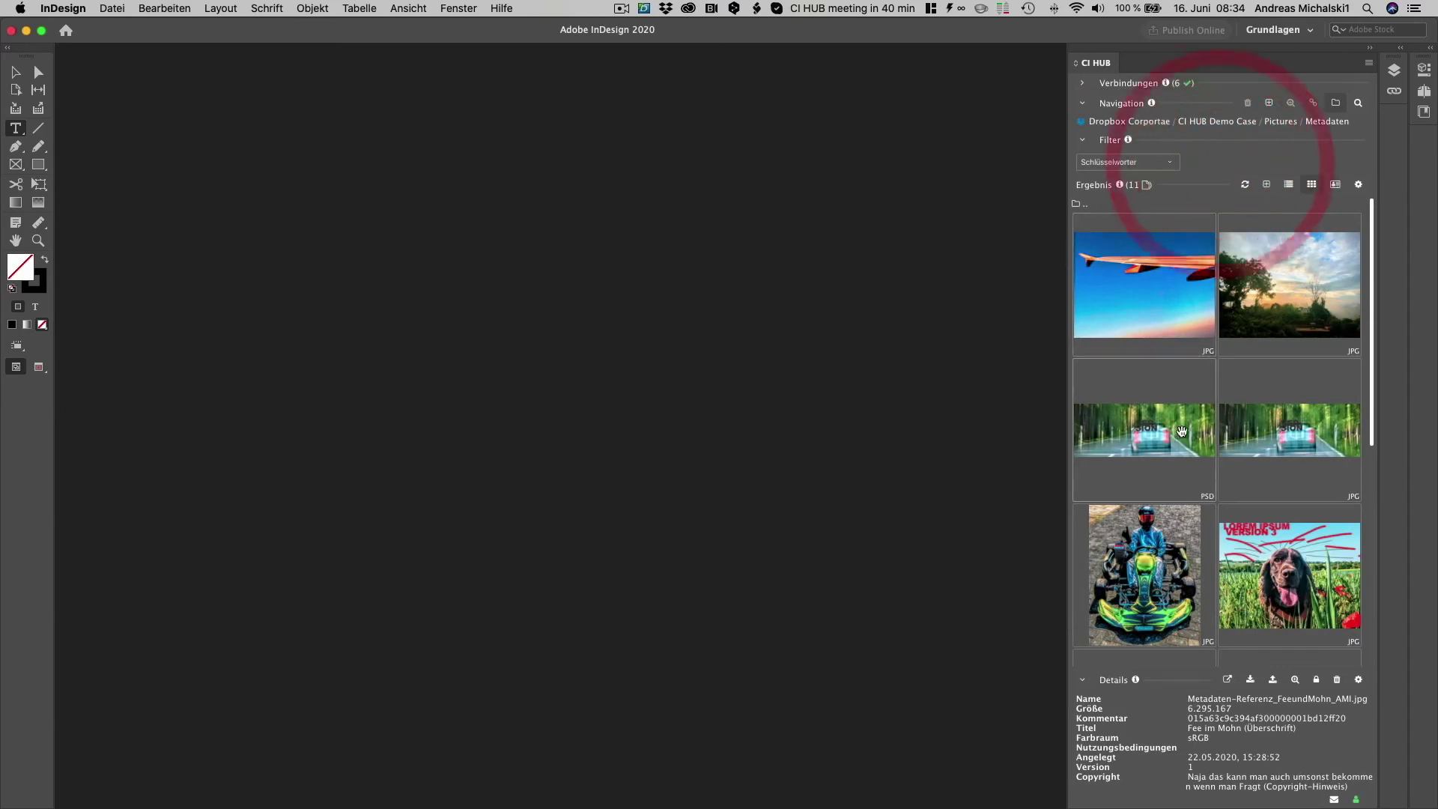
{"action": "scroll", "coordinate": [1182, 432], "scroll_direction": "down", "scroll_amount": 5}
{"action": "scroll", "coordinate": [1182, 431], "scroll_direction": "up", "scroll_amount": 5}
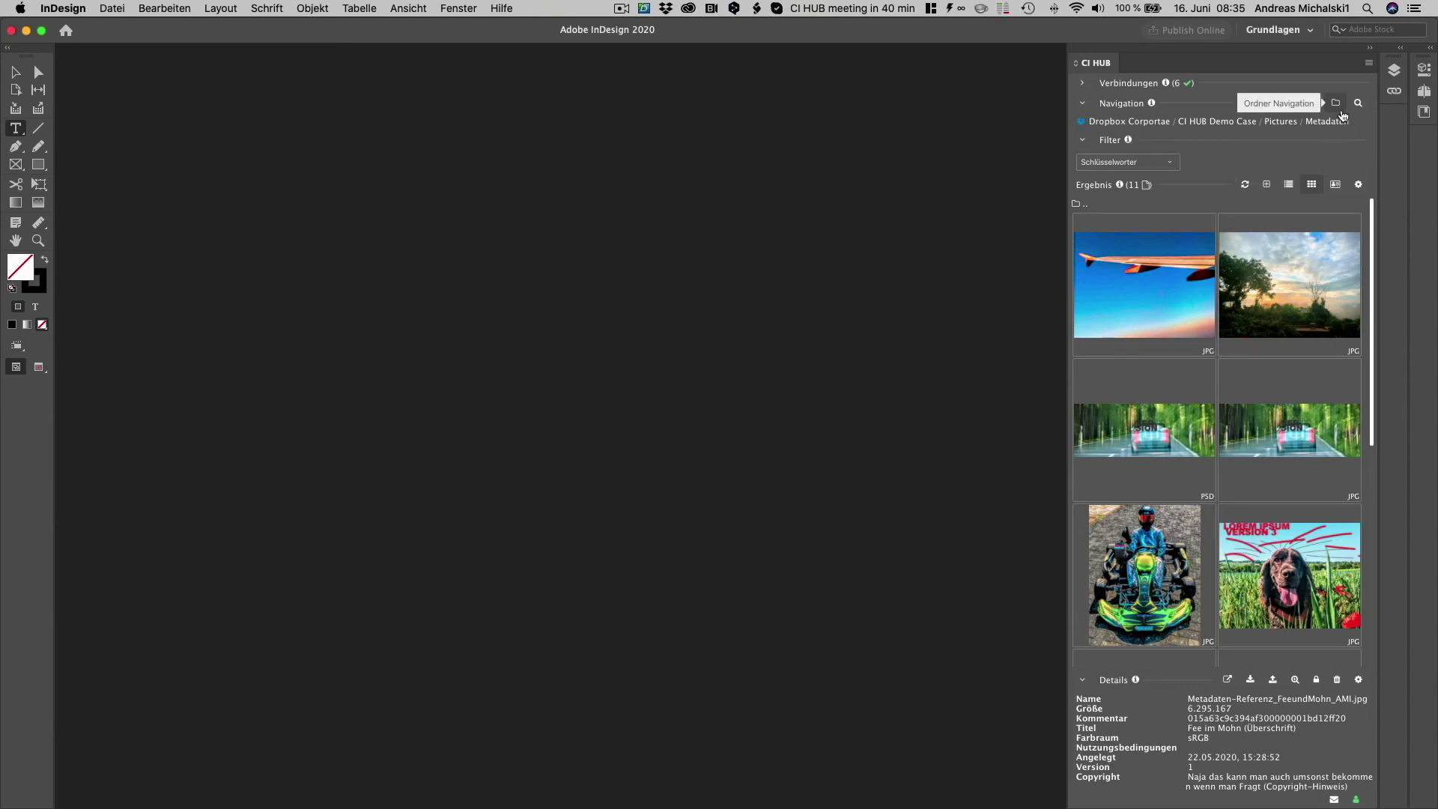
{"action": "left_click", "coordinate": [1359, 103]}
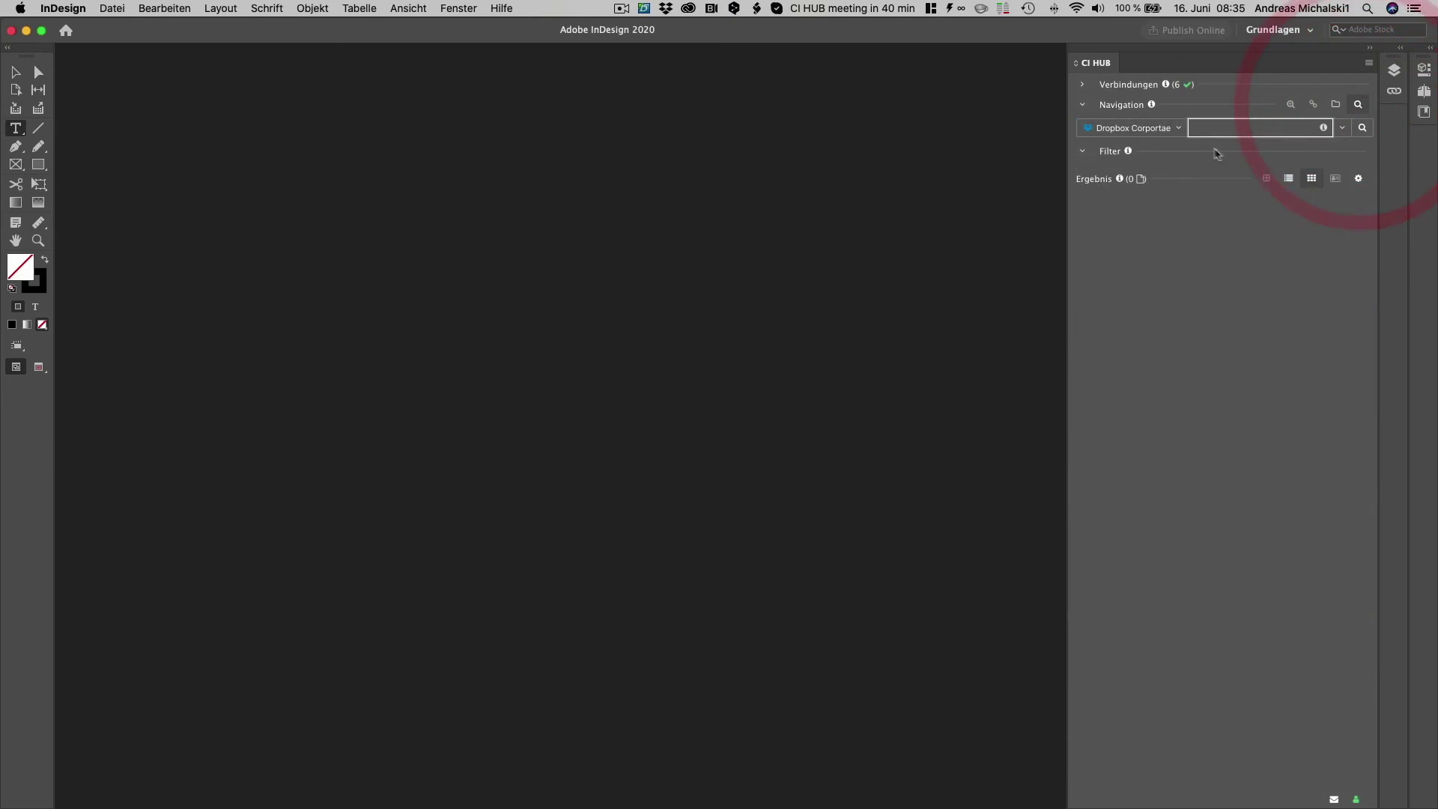